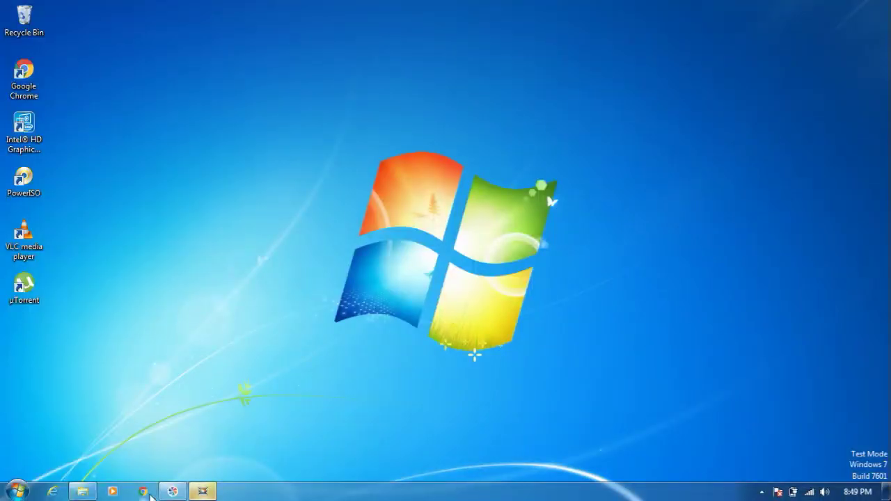
# Search Google for 'makkhi tatkal' in Chrome and open the TatkalNow result page
pyautogui.click(142, 491)
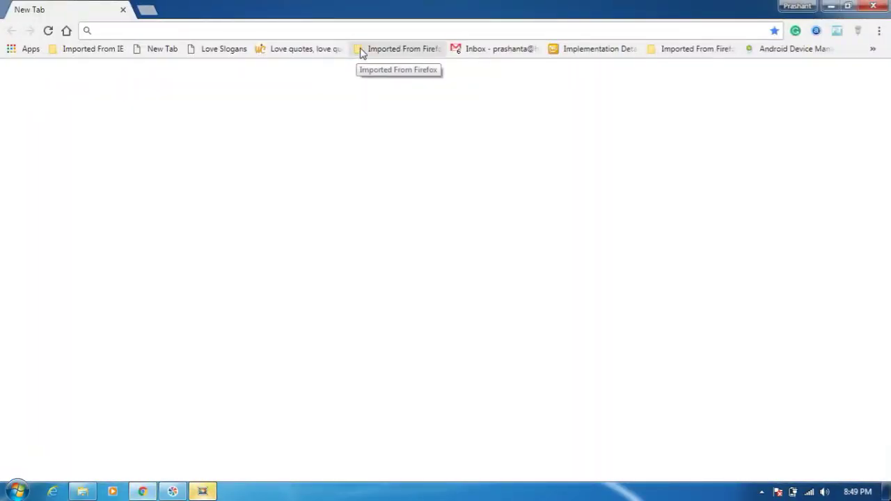
pyautogui.write('ma')
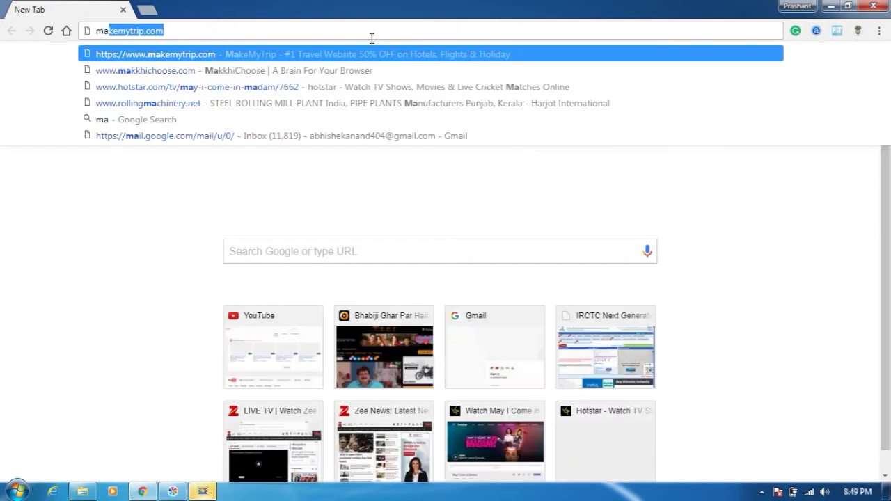
pyautogui.write('kkhi ')
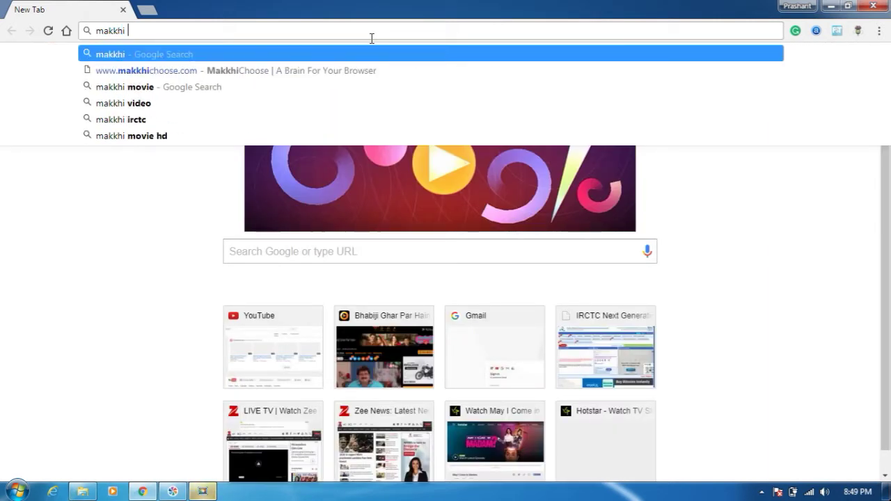
pyautogui.write('tat')
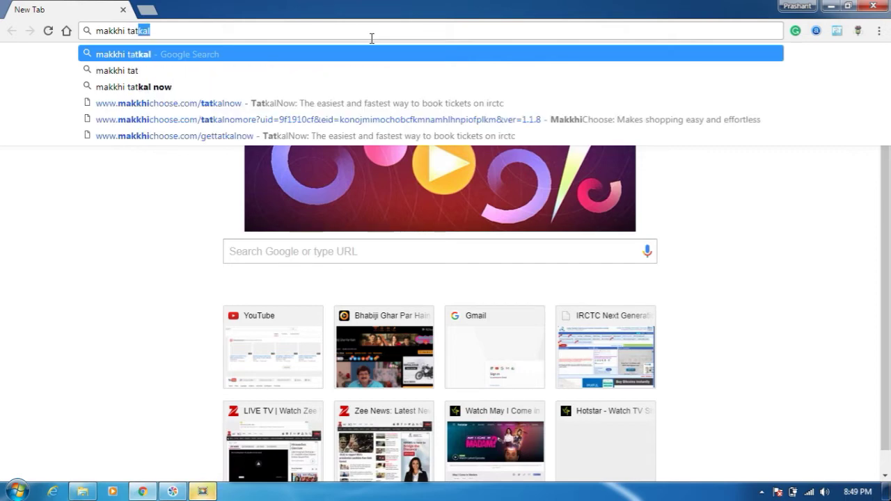
pyautogui.press('Return')
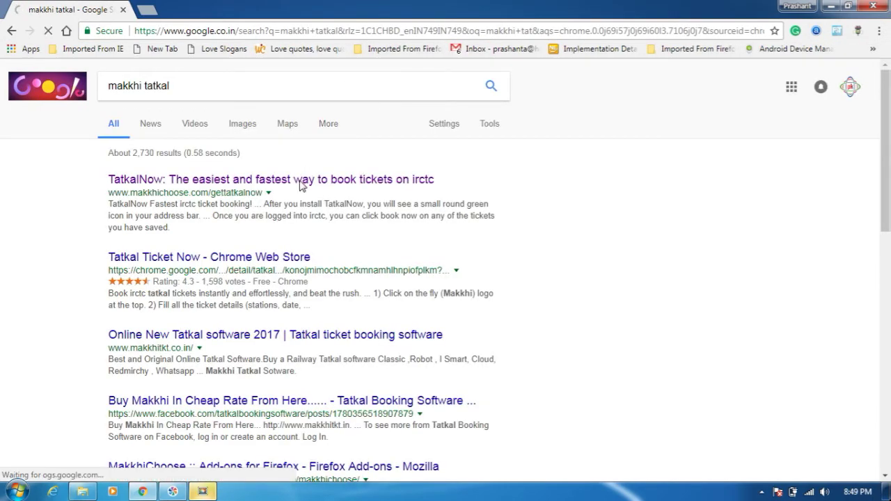
pyautogui.click(300, 182)
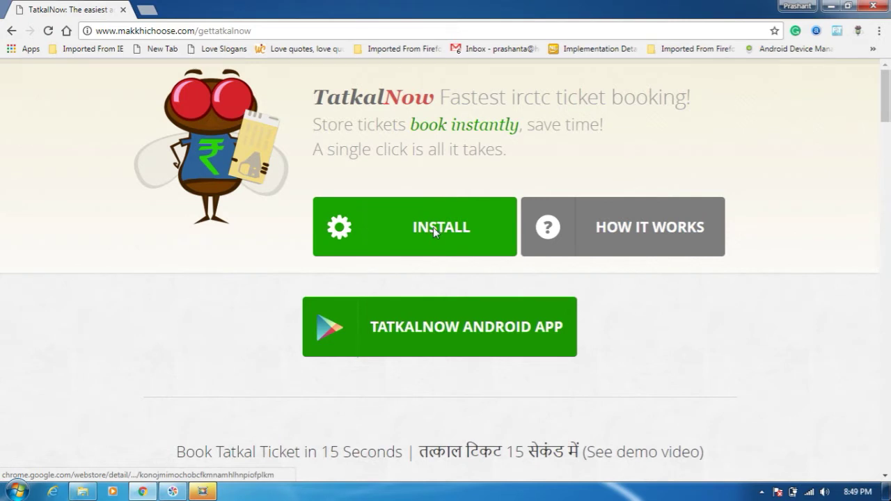
# Add the TatkalNow extension to Chrome and start a new ticket from its toolbar popup
pyautogui.click(433, 227)
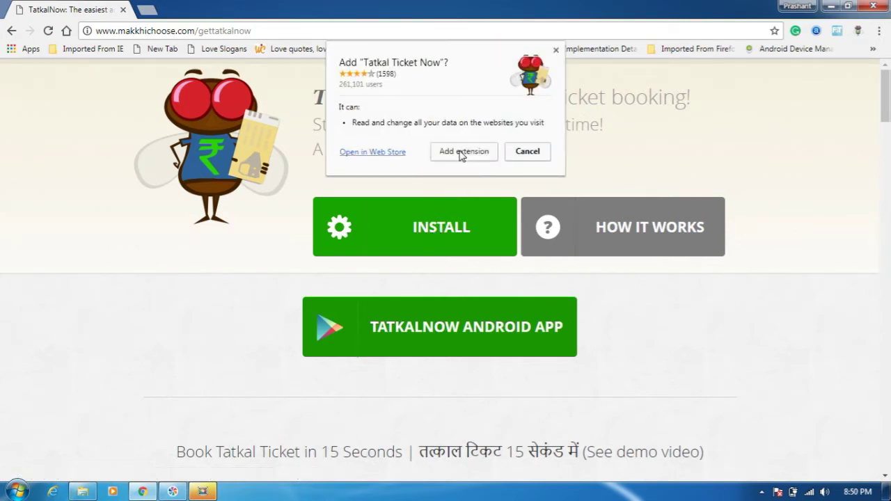
pyautogui.click(460, 153)
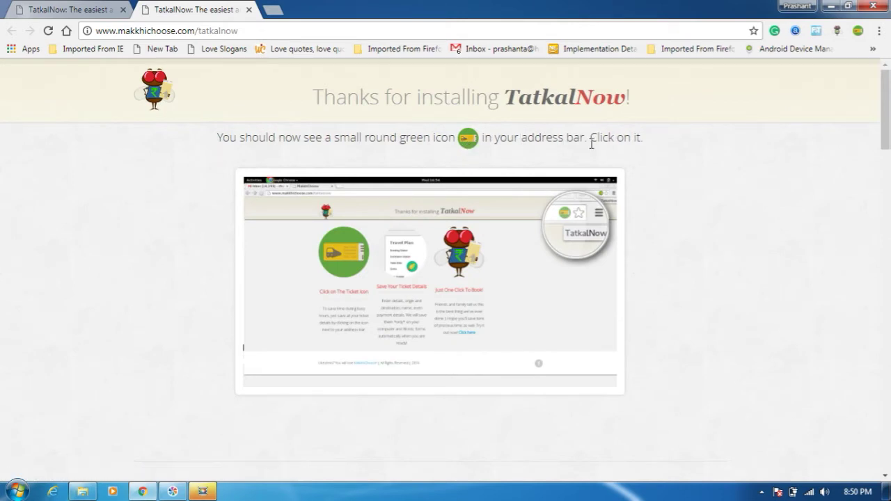
pyautogui.click(858, 32)
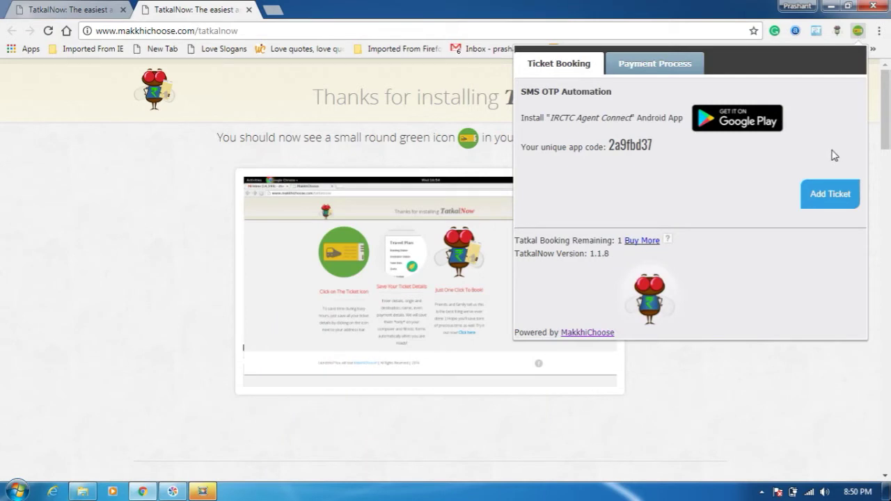
pyautogui.click(830, 196)
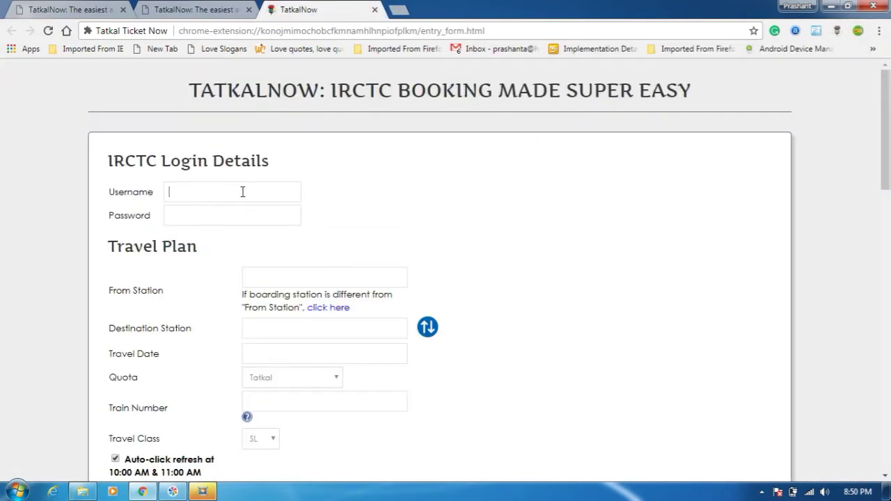
# Enter the IRCTC username and password, and pick NEW DELHI - NDLS as From Station
pyautogui.press('Tab')
pyautogui.press('Tab')
pyautogui.write('nd')
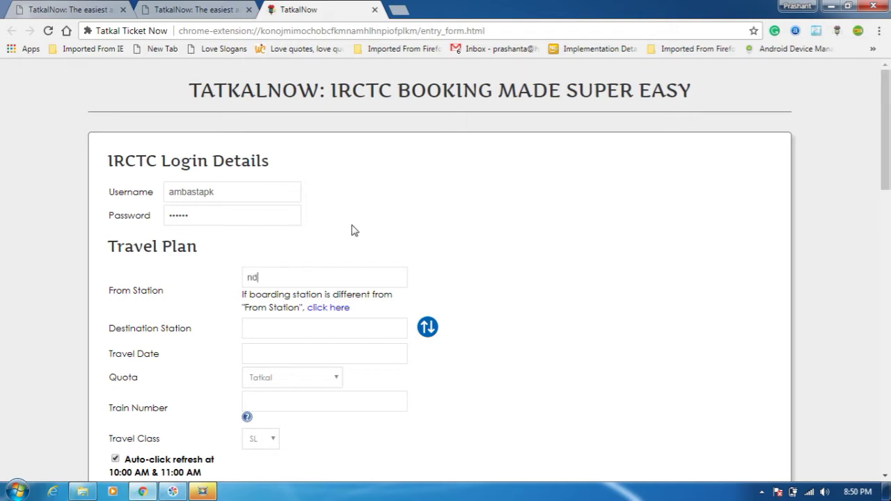
pyautogui.write('ls')
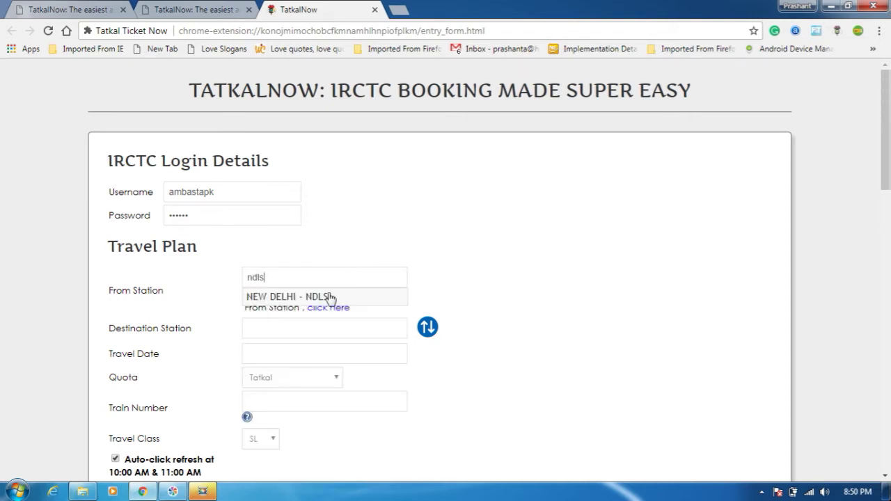
pyautogui.click(324, 300)
# Set destination HOWRAH JN - HWH, travel date 24/6/2017, and keep the Tatkal quota
pyautogui.click(311, 324)
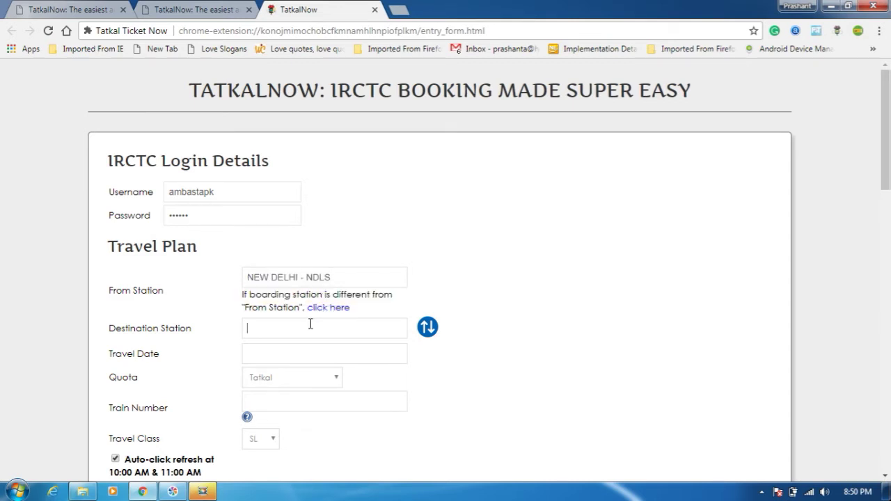
pyautogui.write('hwh')
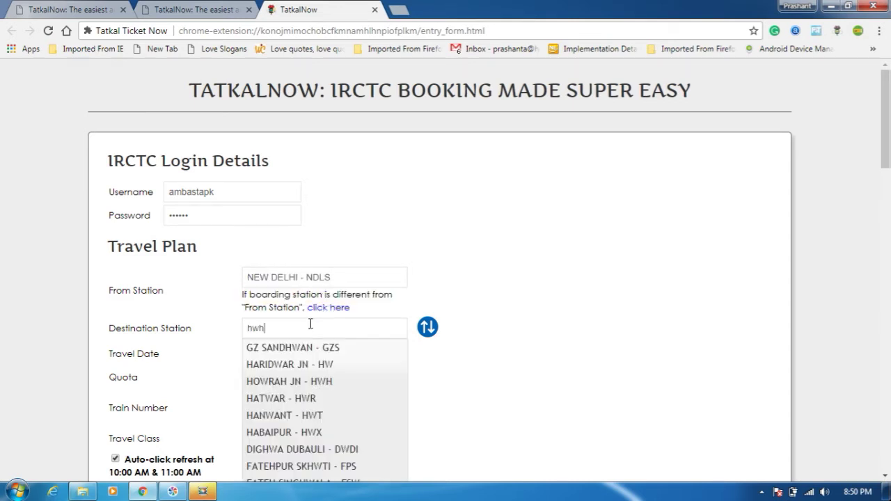
pyautogui.click(318, 348)
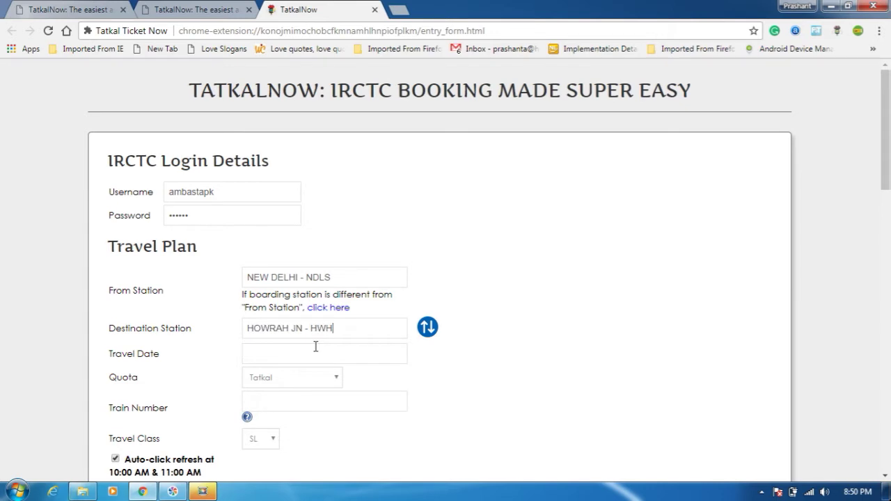
pyautogui.click(315, 347)
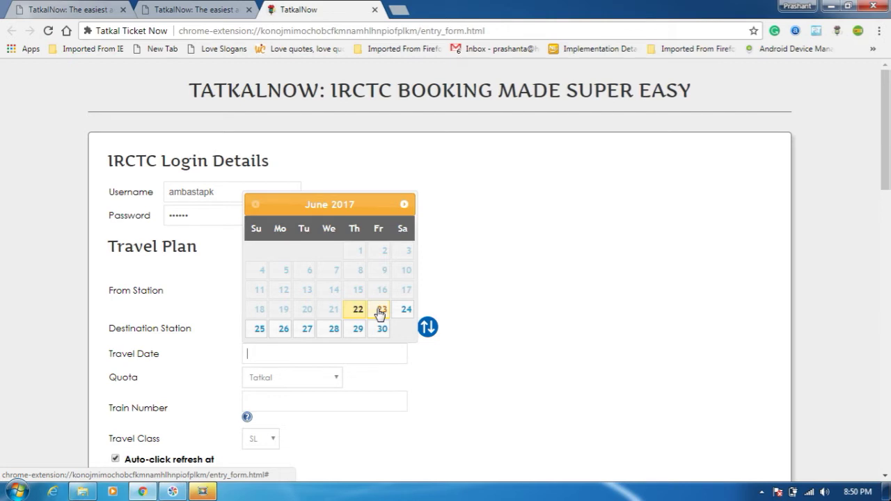
pyautogui.click(395, 311)
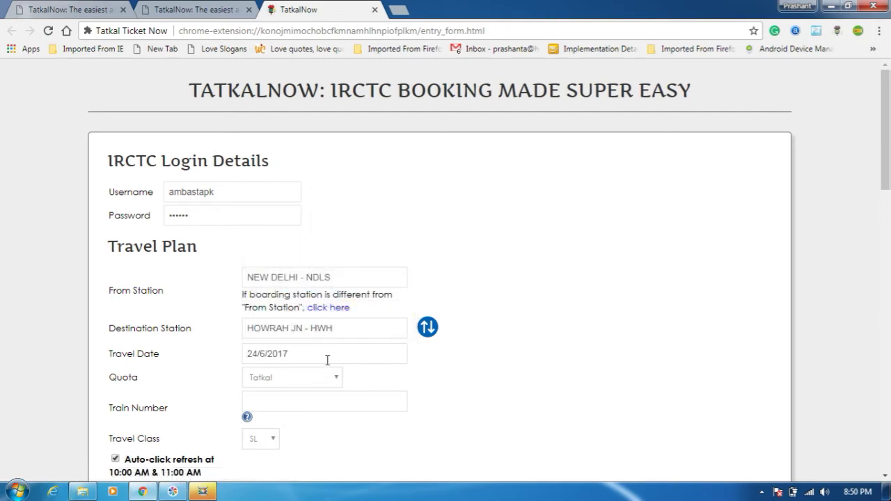
pyautogui.click(303, 378)
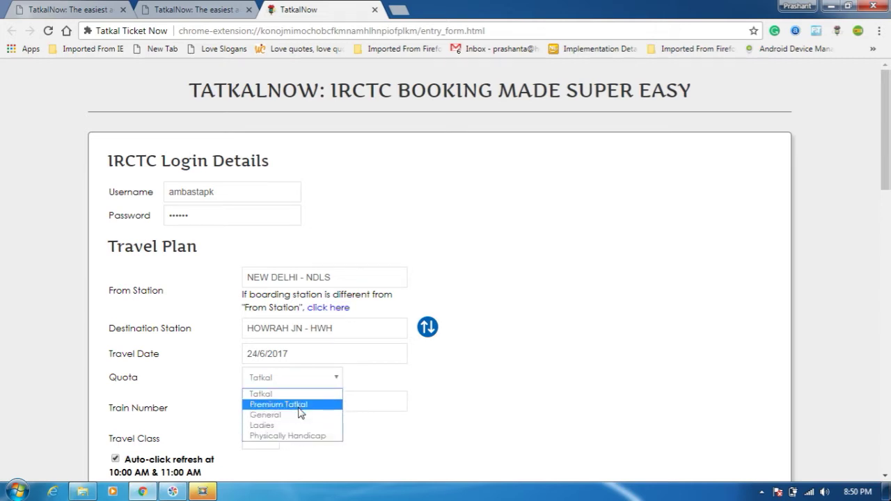
pyautogui.click(301, 395)
pyautogui.click(298, 401)
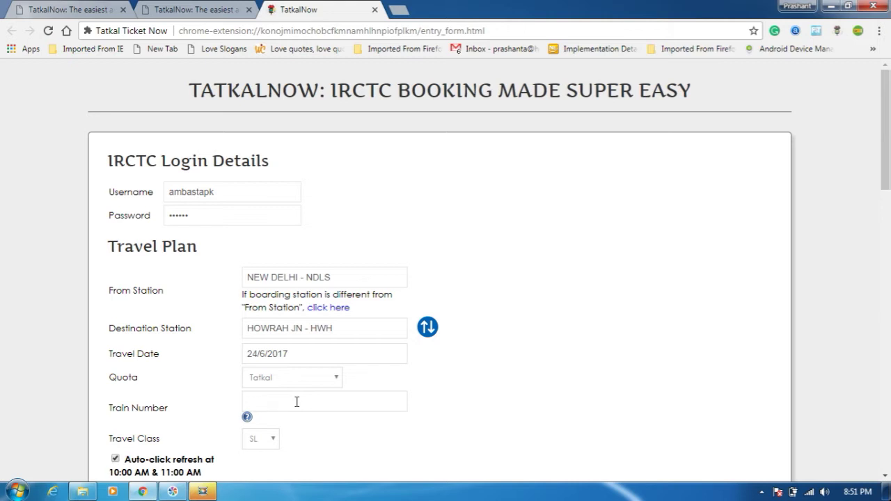
# Pick train 12847 : Howrah - Duronto from the suggestions for '128'
pyautogui.write('1')
pyautogui.write('2')
pyautogui.write('8')
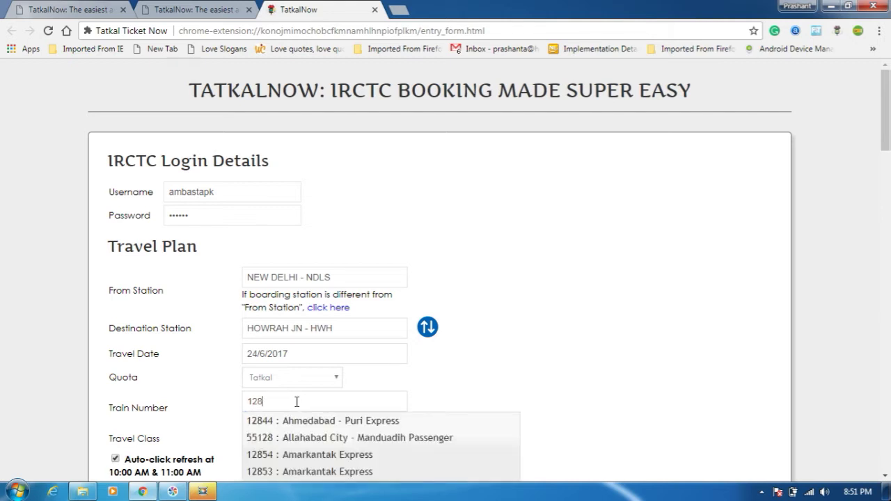
pyautogui.scroll(-3, 297, 402)
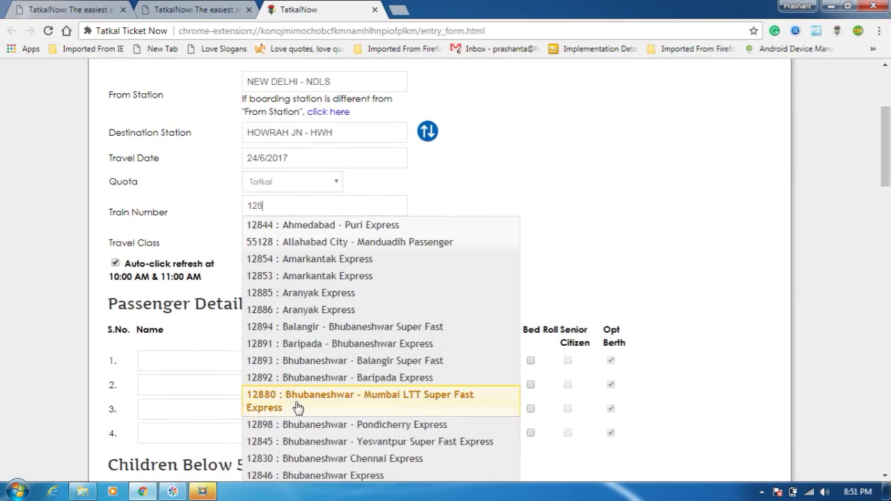
pyautogui.scroll(-1, 376, 403)
pyautogui.scroll(-1, 376, 403)
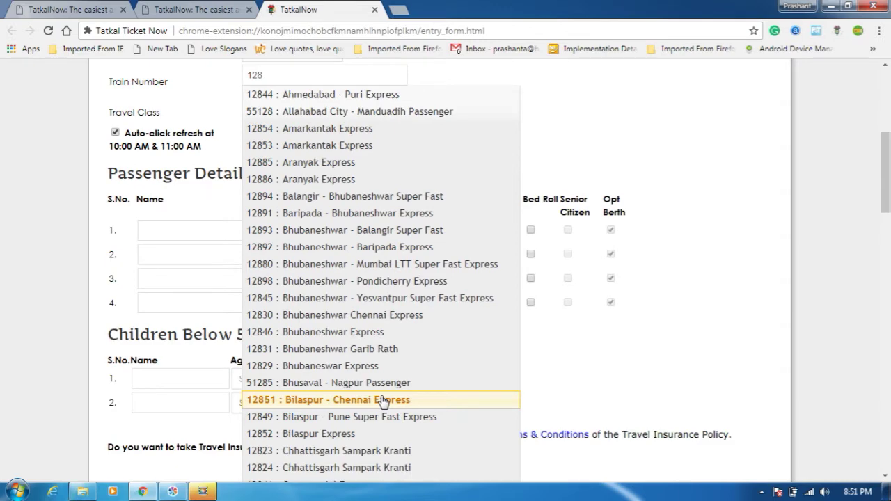
pyautogui.scroll(-2, 382, 402)
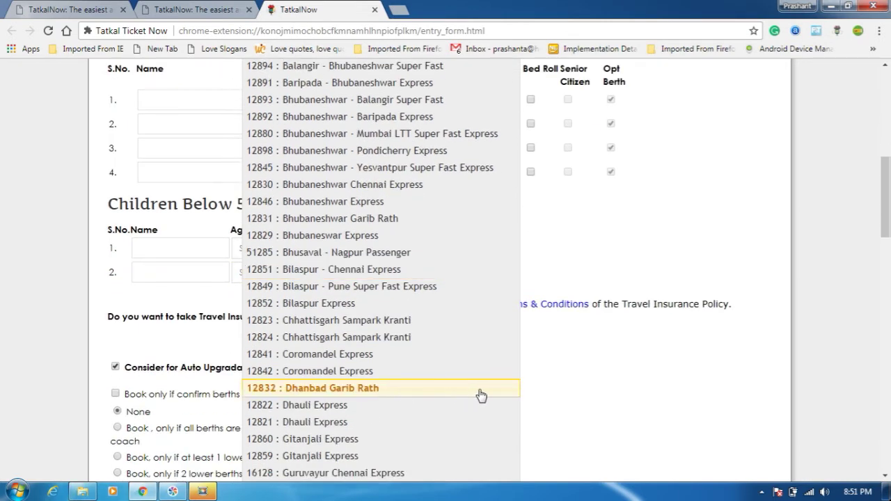
pyautogui.scroll(-1, 472, 395)
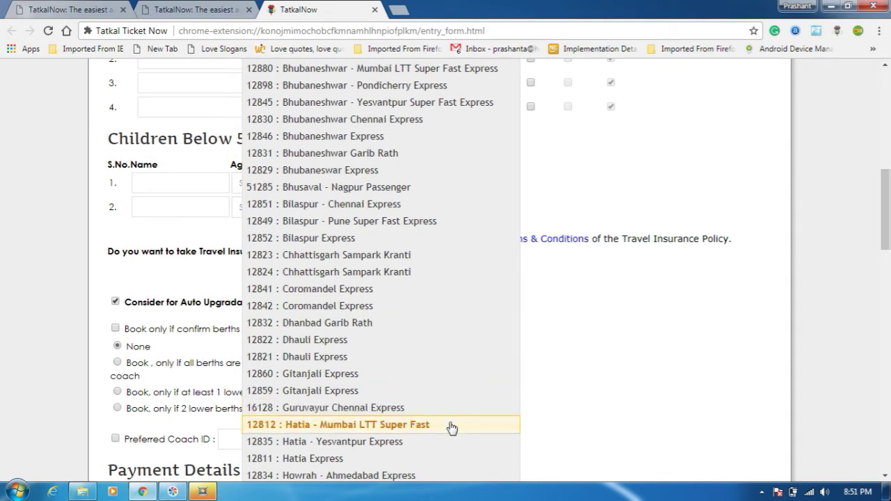
pyautogui.scroll(-1, 452, 427)
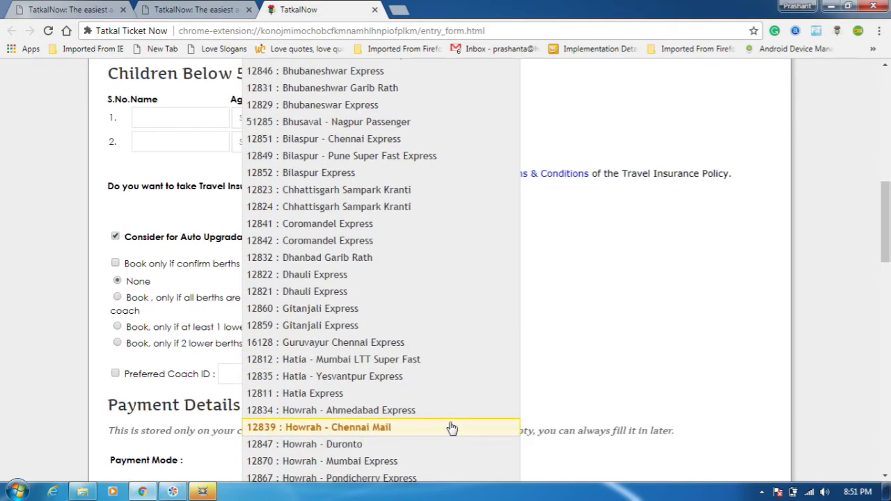
pyautogui.click(436, 444)
pyautogui.scroll(1, 437, 341)
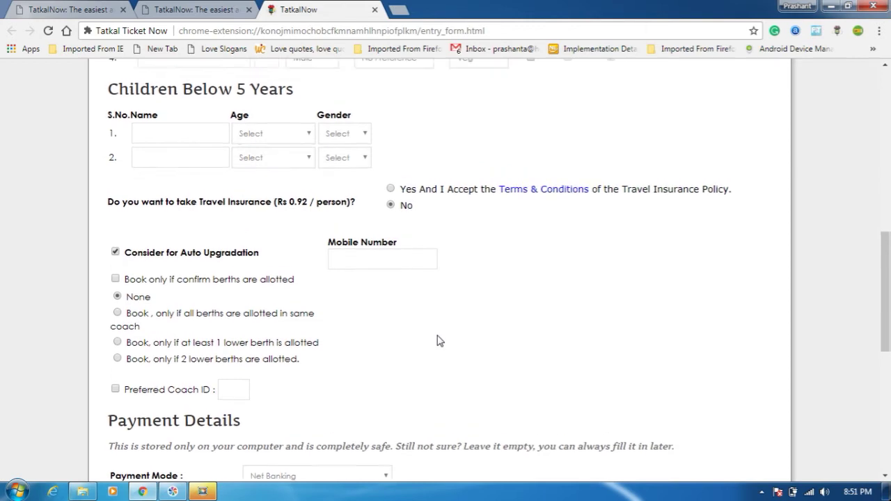
pyautogui.scroll(4, 437, 341)
pyautogui.scroll(2, 436, 341)
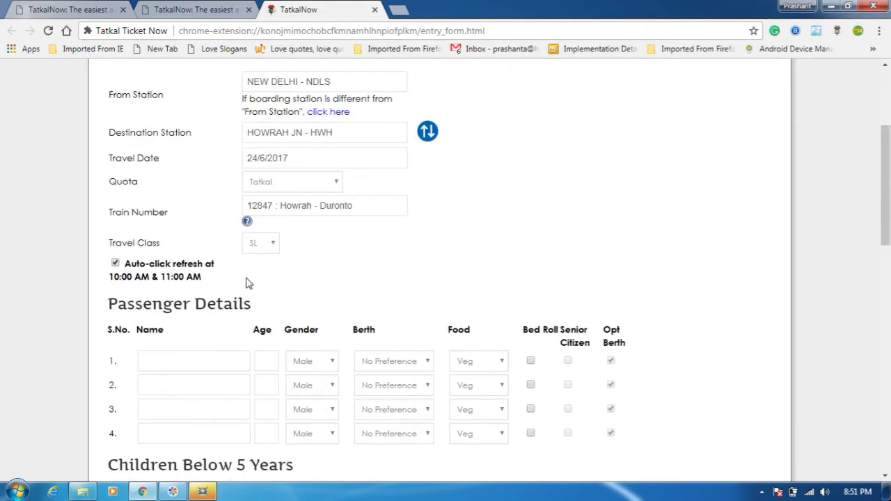
pyautogui.click(273, 248)
# Enter the first passenger's full name, age 28, Male, with a Lower berth preference
pyautogui.click(267, 364)
pyautogui.write('28')
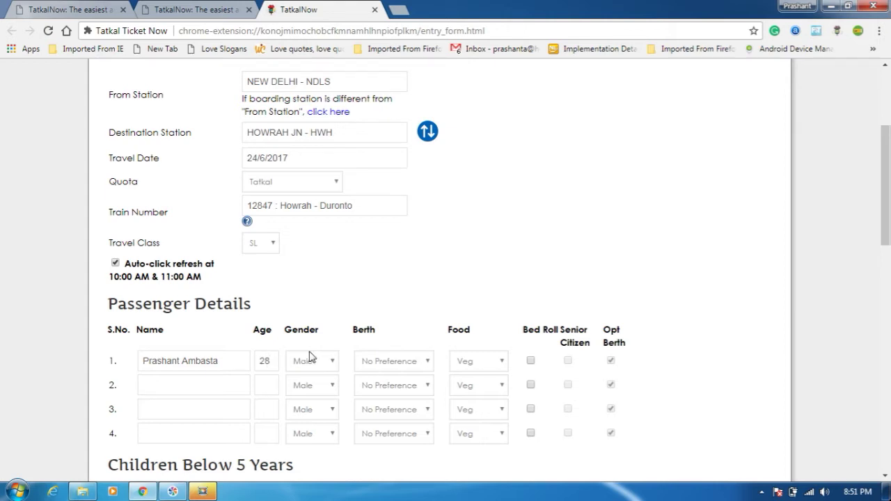
pyautogui.click(311, 361)
pyautogui.click(311, 378)
pyautogui.click(380, 360)
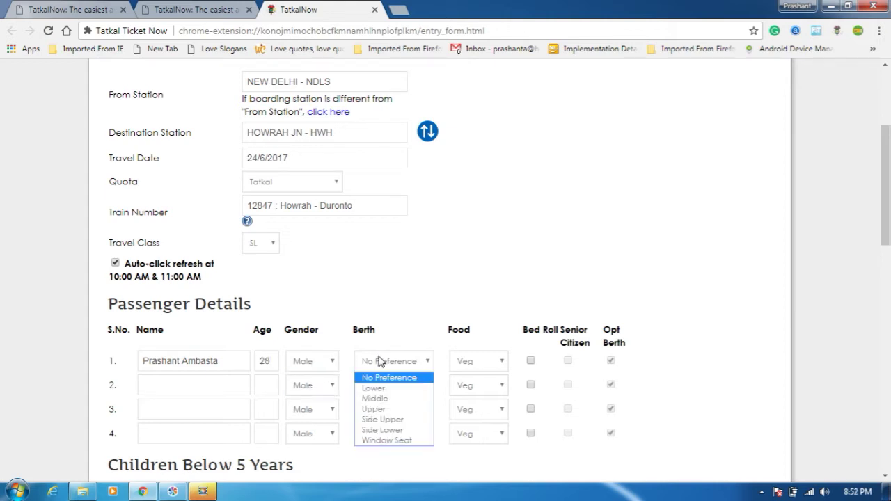
pyautogui.click(385, 388)
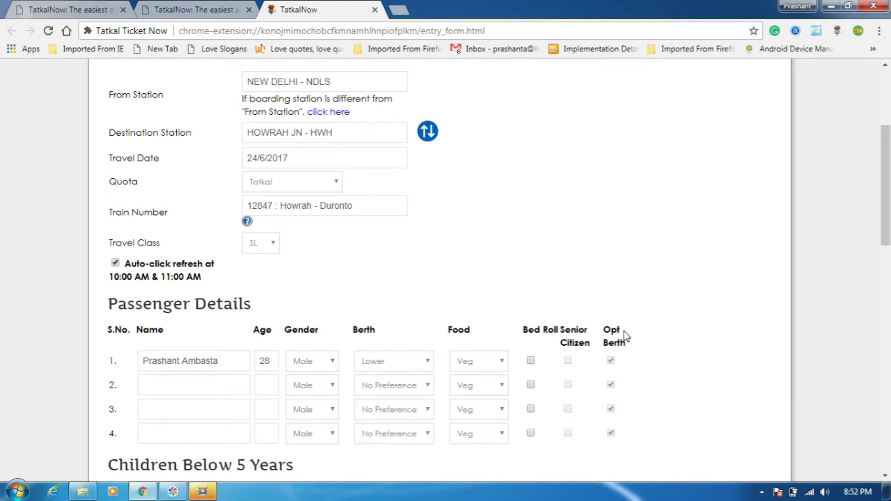
# Opt in to travel insurance and fill in the contact mobile number
pyautogui.scroll(-2, 497, 314)
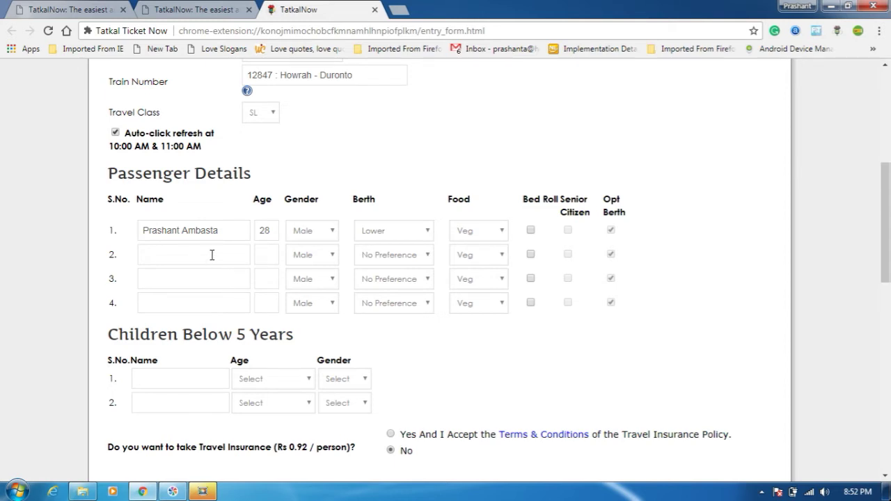
pyautogui.scroll(-1, 247, 318)
pyautogui.scroll(-1, 290, 328)
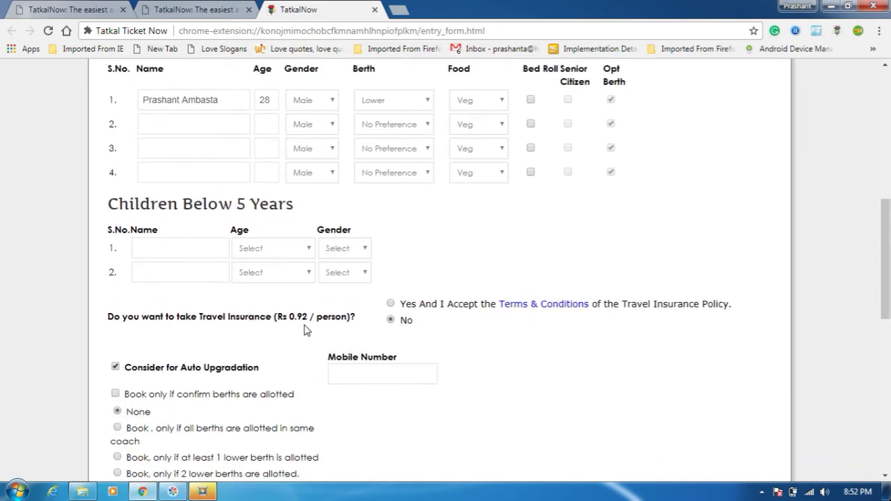
pyautogui.click(391, 304)
pyautogui.write('599999')
# Tick 'Book only if confirm berths are allotted', keeping None as the berth condition
pyautogui.scroll(-3, 355, 374)
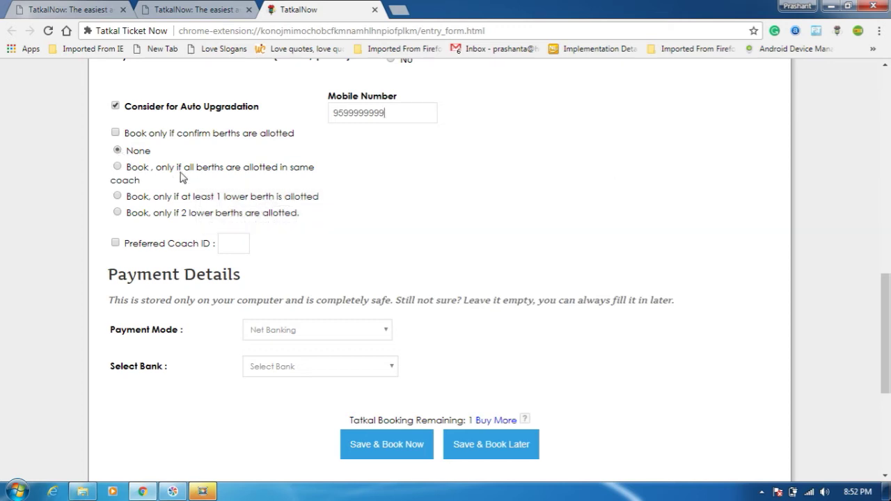
pyautogui.moveTo(247, 171)
pyautogui.click(116, 132)
pyautogui.scroll(-1, 408, 230)
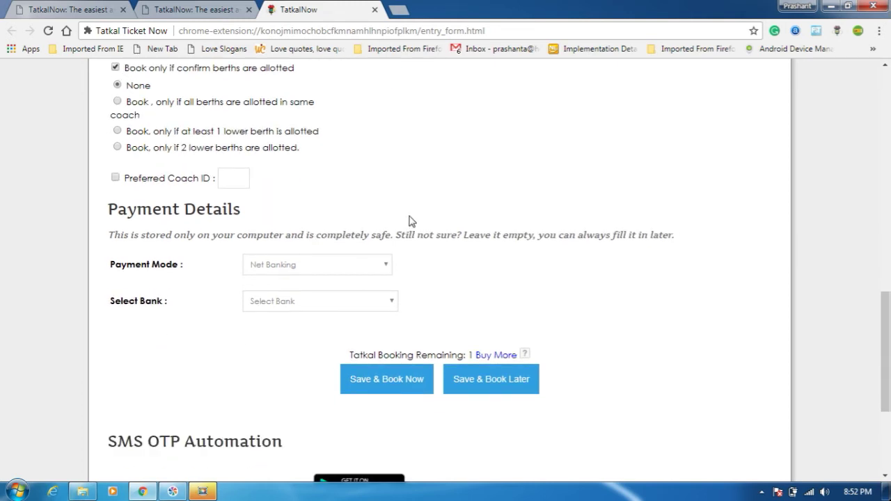
# Switch Payment Mode from Net Banking to Debit Card and select Bank of India
pyautogui.click(379, 270)
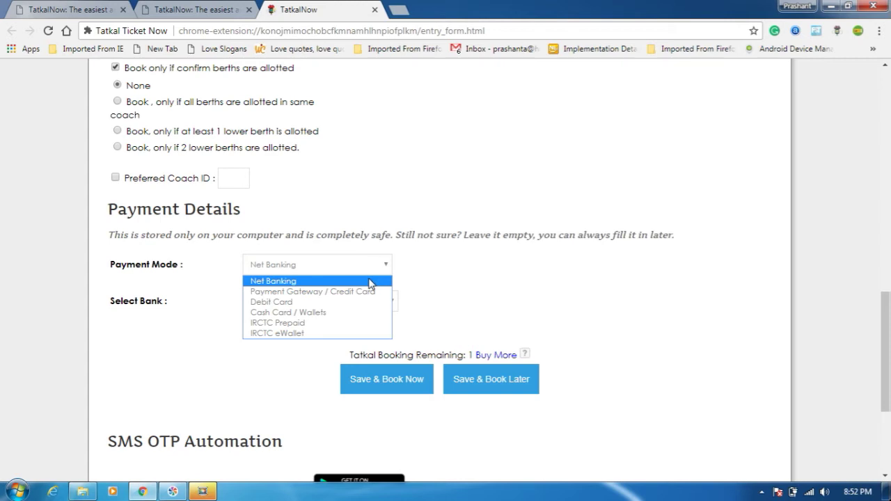
pyautogui.click(369, 282)
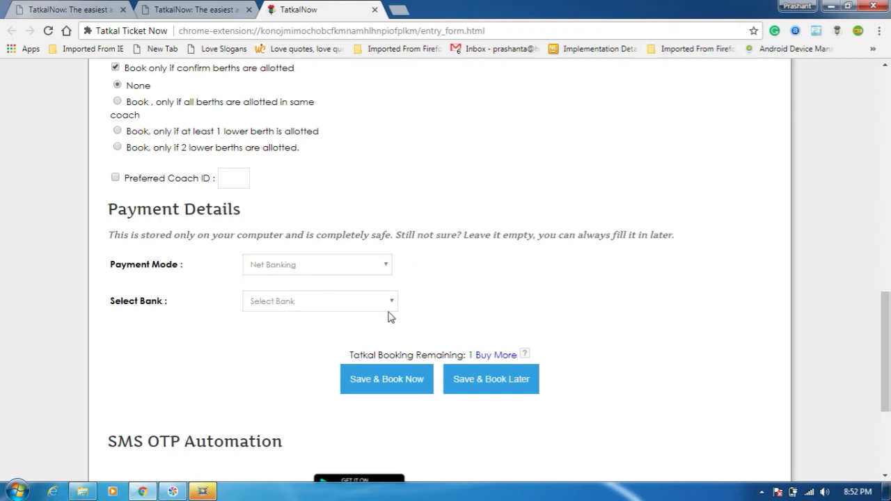
pyautogui.click(386, 307)
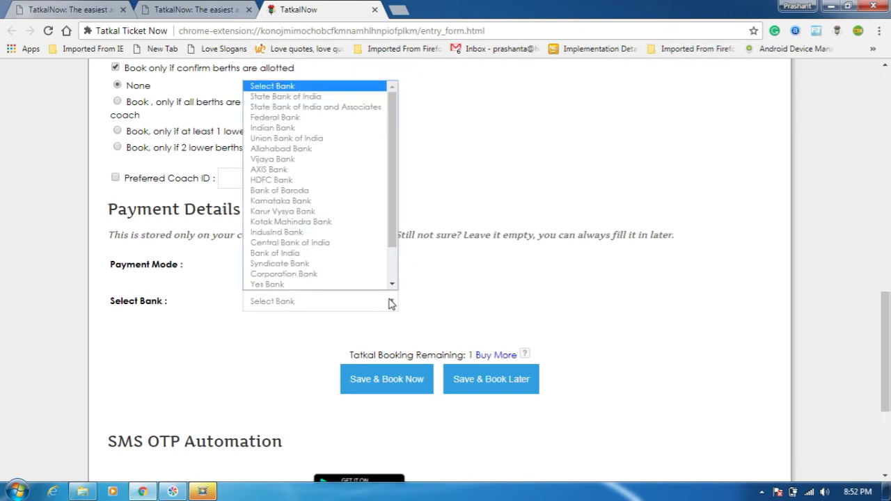
pyautogui.scroll(-2, 388, 275)
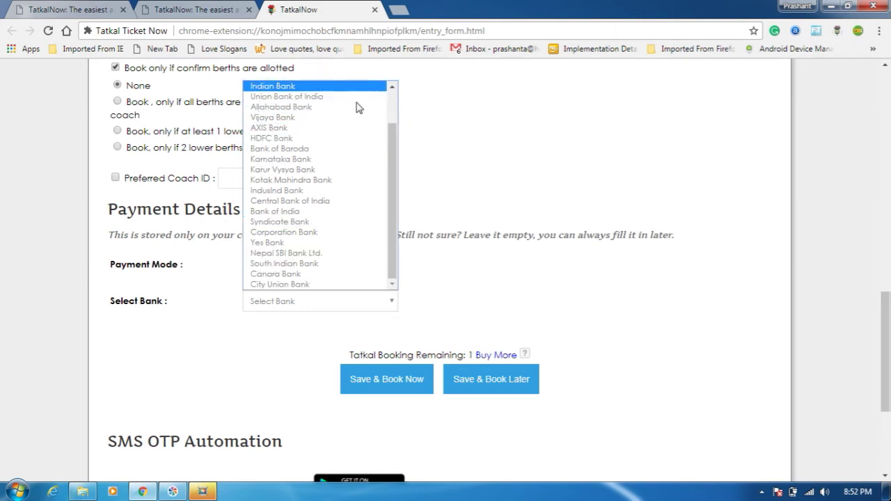
pyautogui.moveTo(395, 179); pyautogui.dragTo(397, 218)
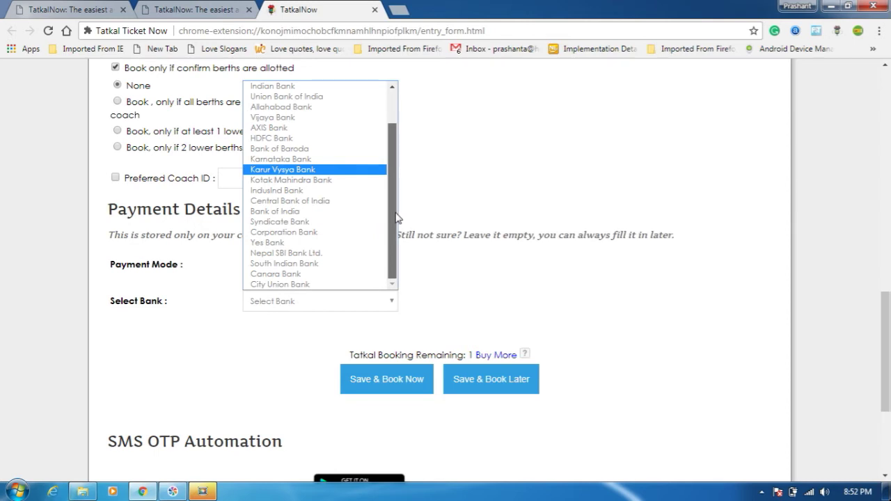
pyautogui.moveTo(388, 184); pyautogui.dragTo(378, 119)
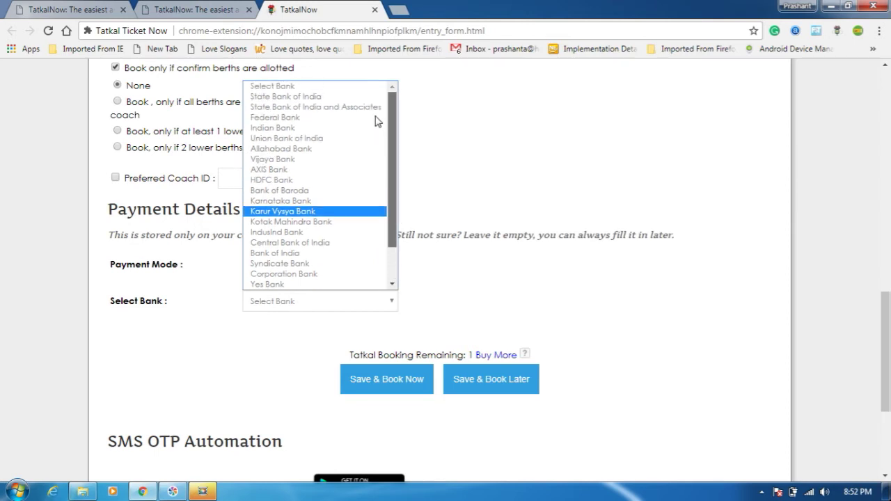
pyautogui.click(510, 268)
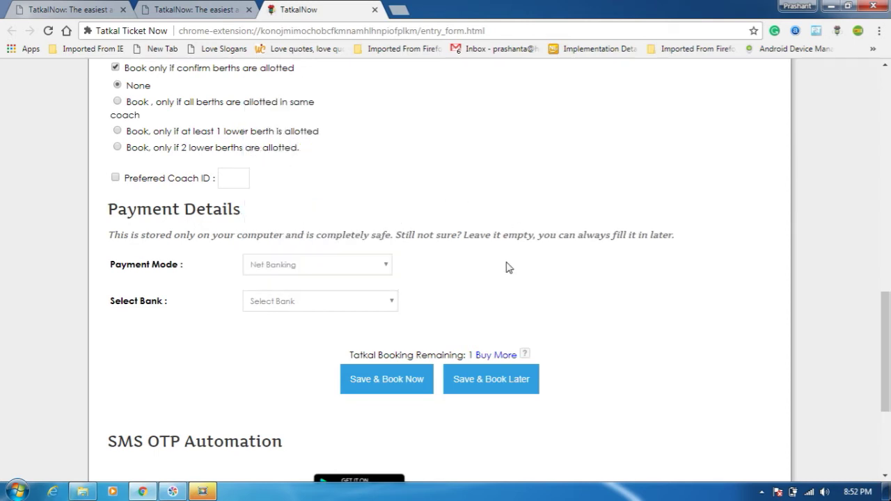
pyautogui.click(385, 271)
pyautogui.click(354, 302)
pyautogui.click(341, 300)
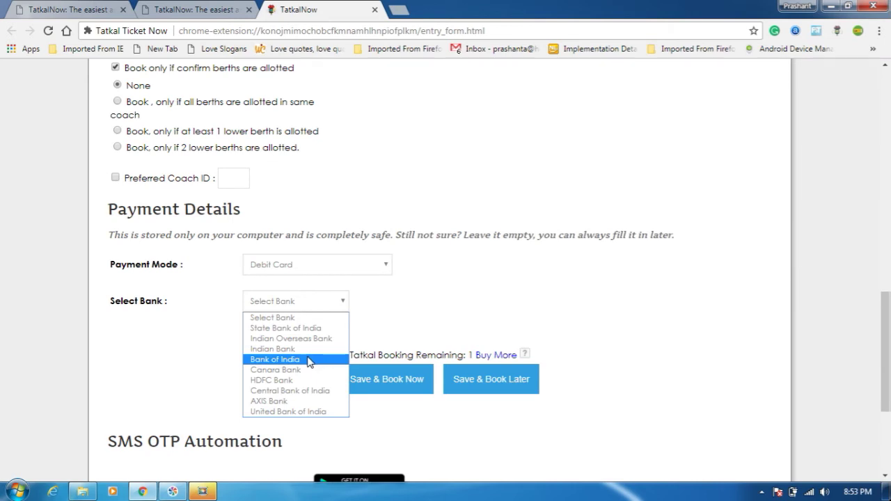
pyautogui.press('Escape')
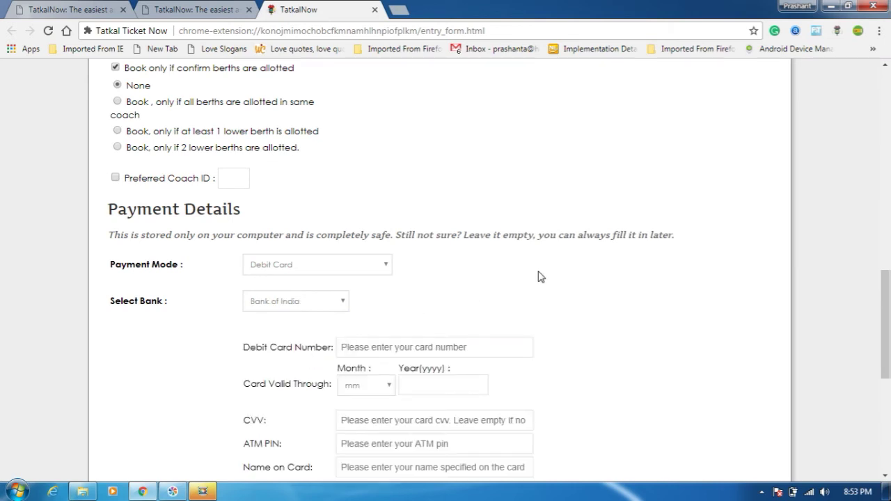
# Enter the debit card number in the Payment Details section
pyautogui.scroll(-1, 573, 271)
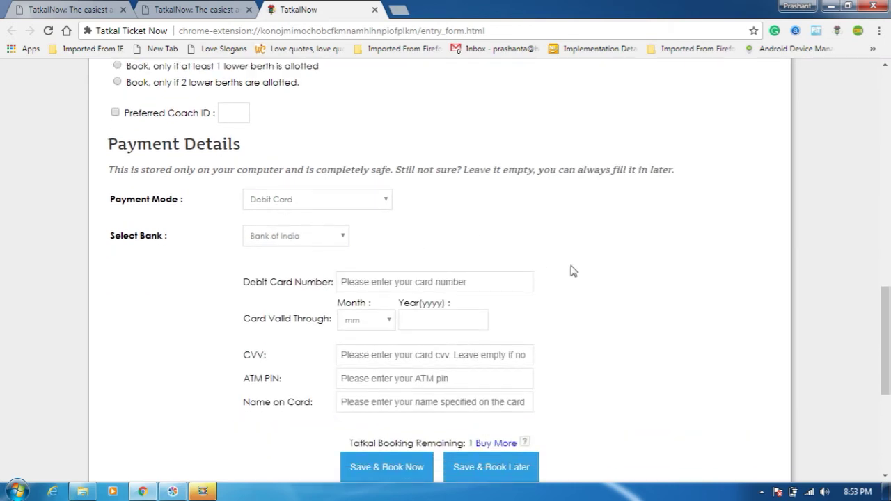
pyautogui.click(490, 283)
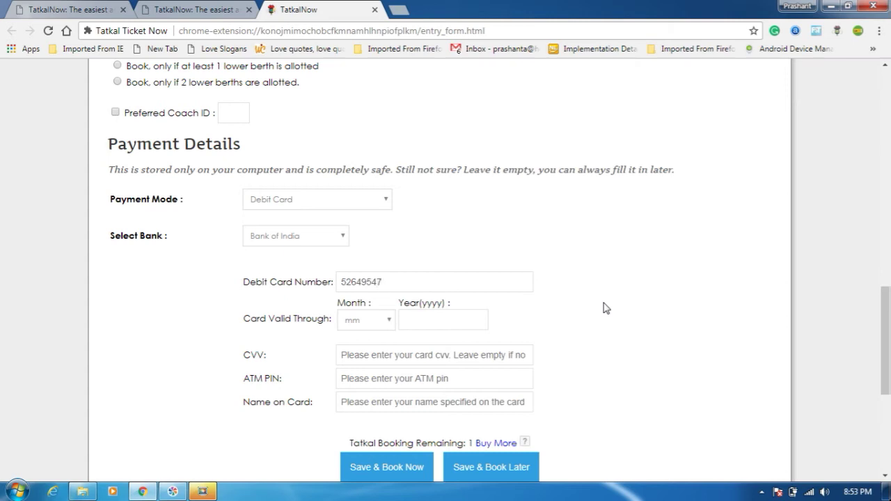
# Set card expiry to 01 (Jan) 2018 and fill in CVV, ATM PIN and name on card
pyautogui.click(376, 320)
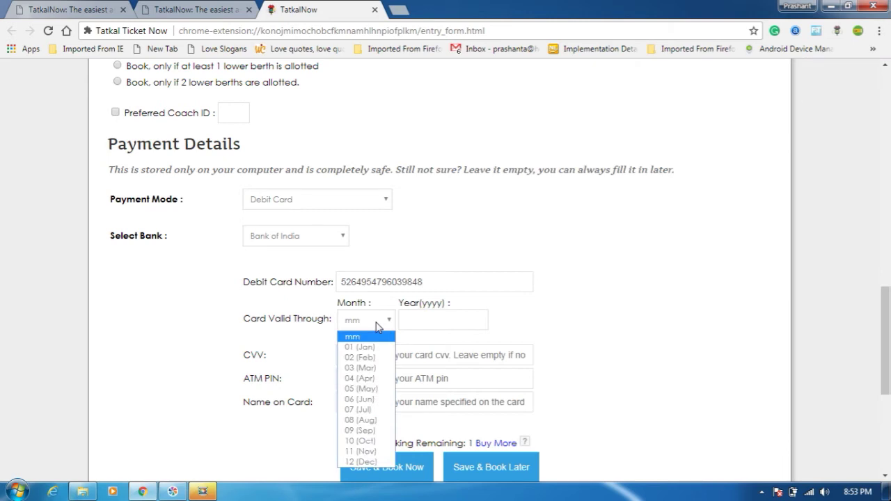
pyautogui.click(374, 346)
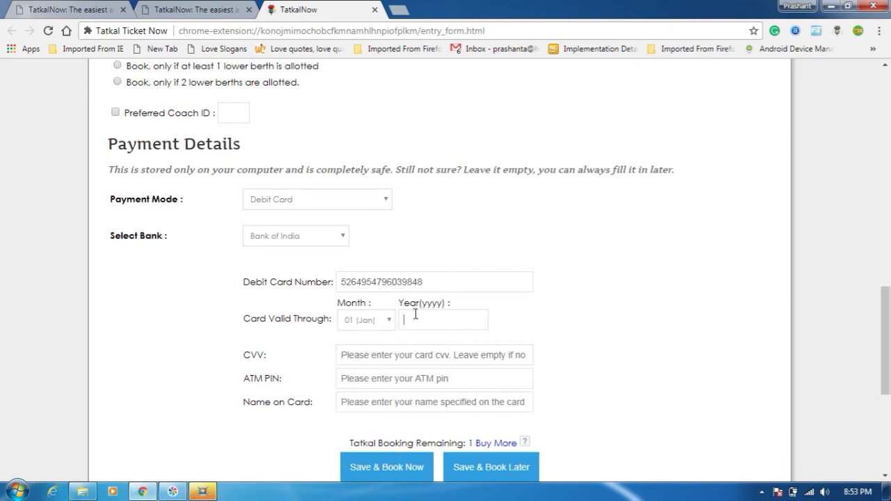
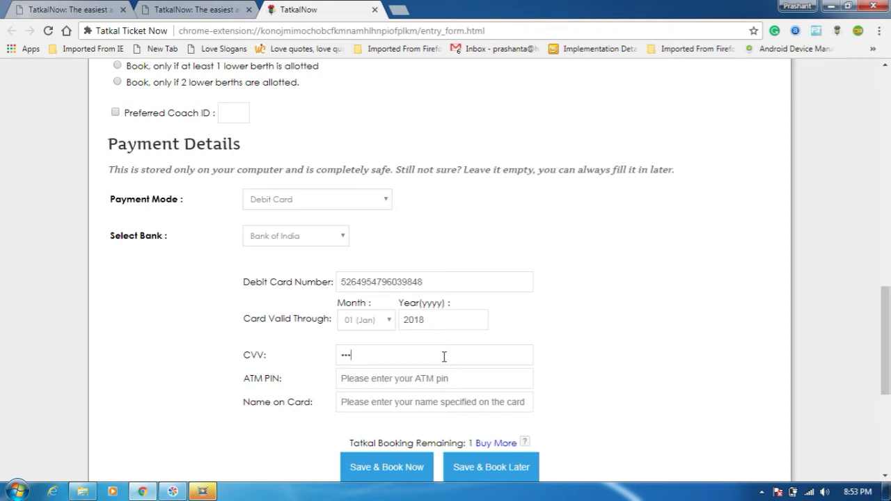
pyautogui.click(437, 376)
pyautogui.write('1')
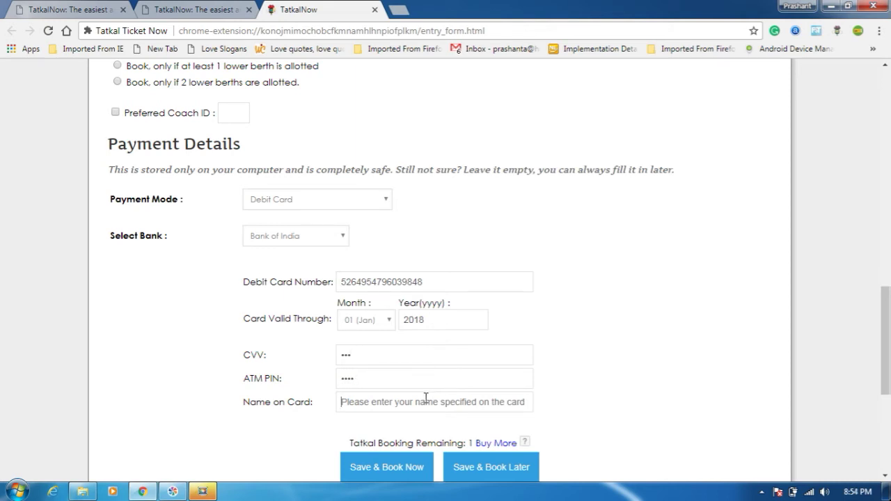
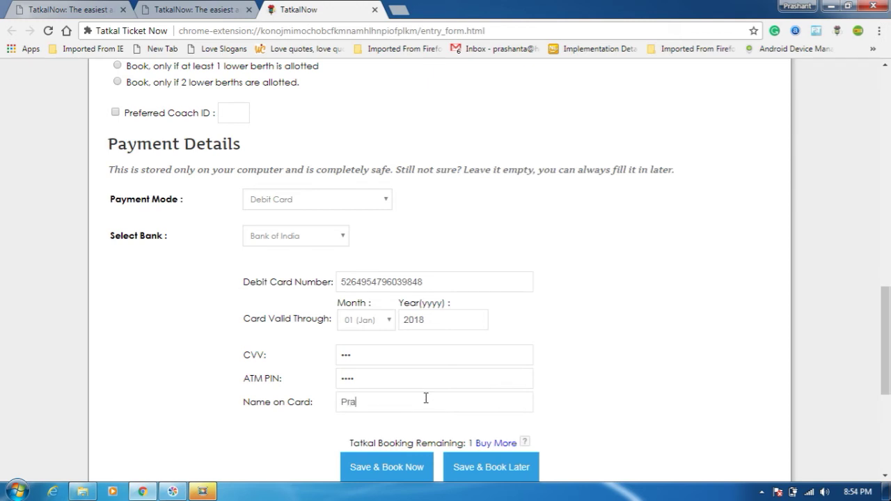
pyautogui.scroll(-1, 888, 323)
pyautogui.scroll(-1, 889, 324)
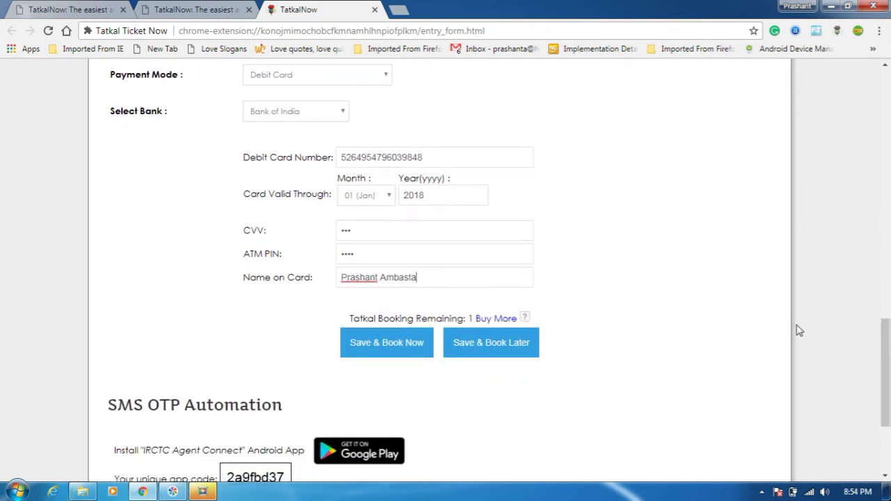
# Save & Book Later, allowing notifications and irctc ad blocking, then dismiss the ticket 1 confirmation
pyautogui.click(506, 353)
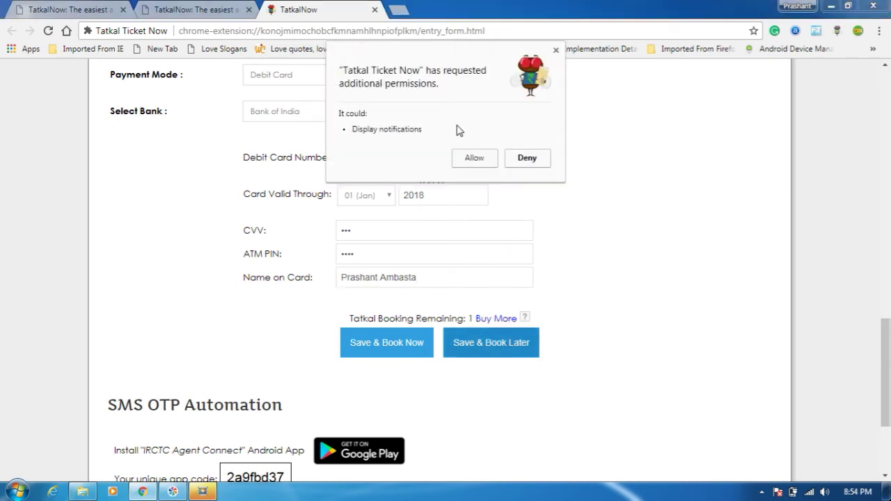
pyautogui.click(479, 159)
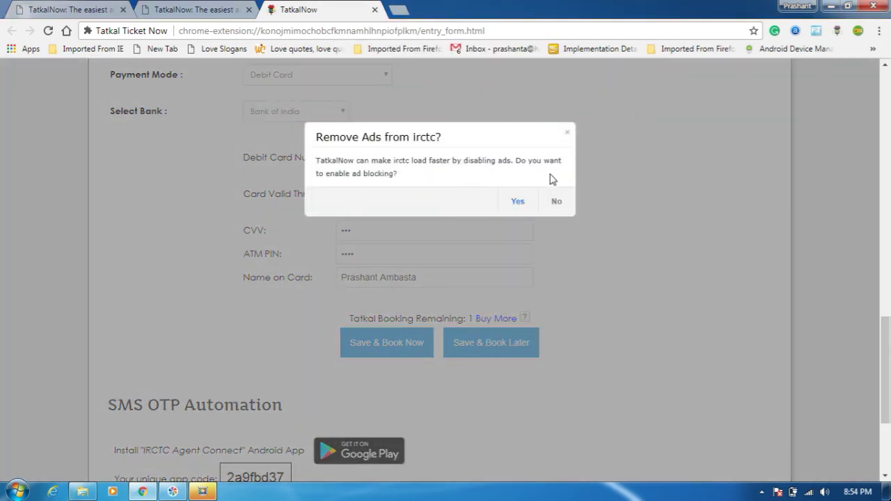
pyautogui.click(524, 203)
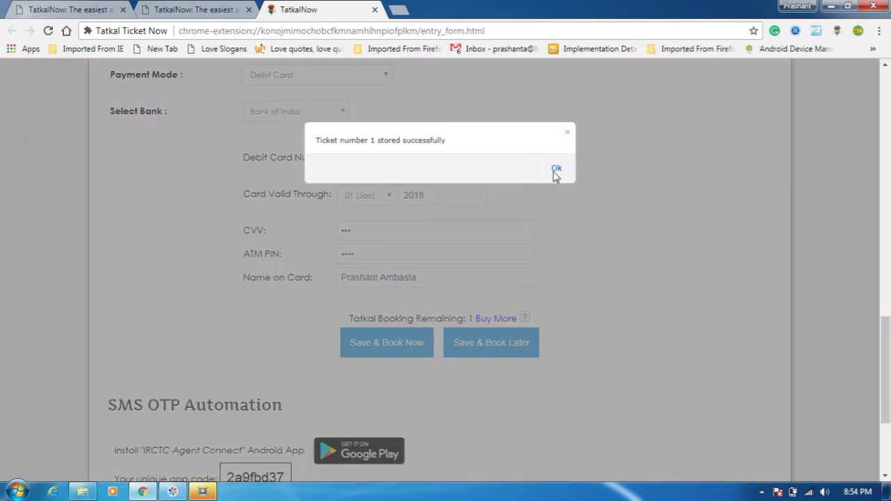
pyautogui.click(556, 173)
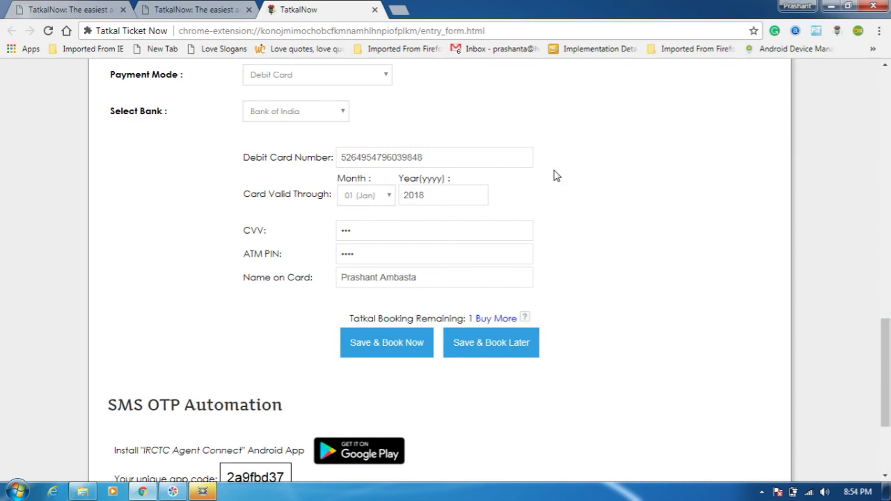
# Review the saved NDLS to HWH ticket on train 12847, then close the entry form tab
pyautogui.scroll(15, 555, 175)
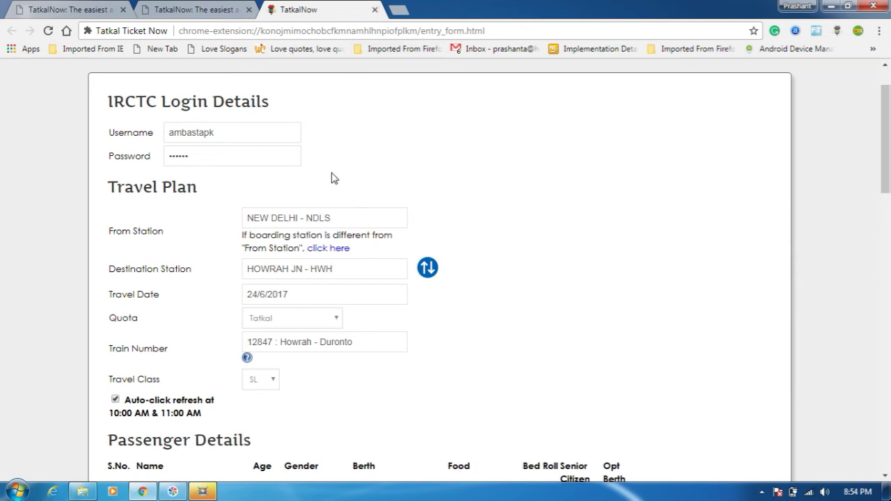
pyautogui.scroll(-2, 374, 192)
pyautogui.scroll(2, 373, 195)
pyautogui.scroll(-4, 348, 264)
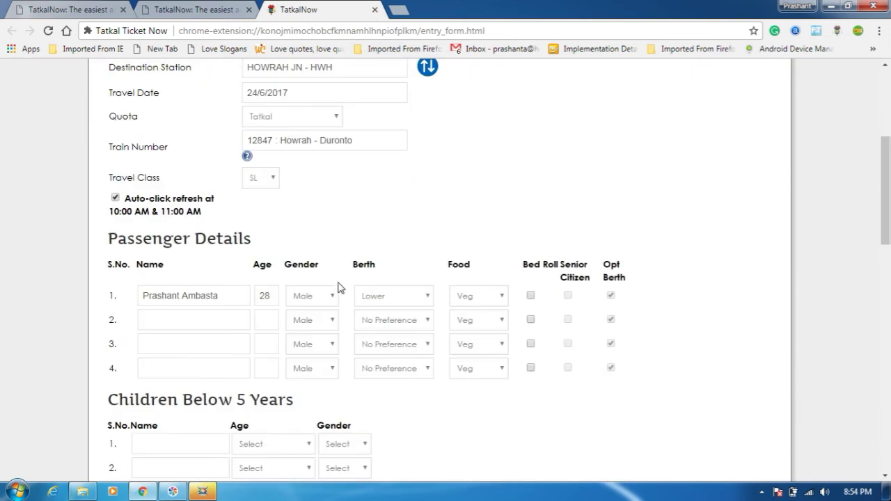
pyautogui.scroll(-1, 380, 239)
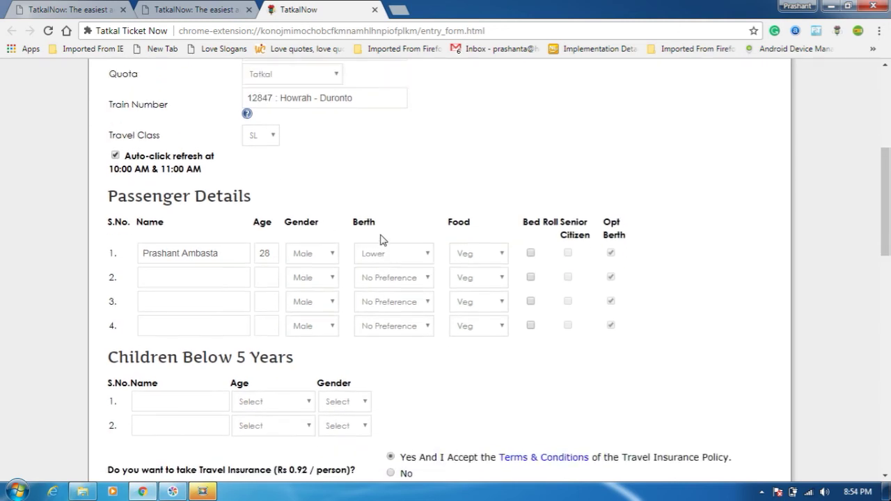
pyautogui.scroll(5, 376, 209)
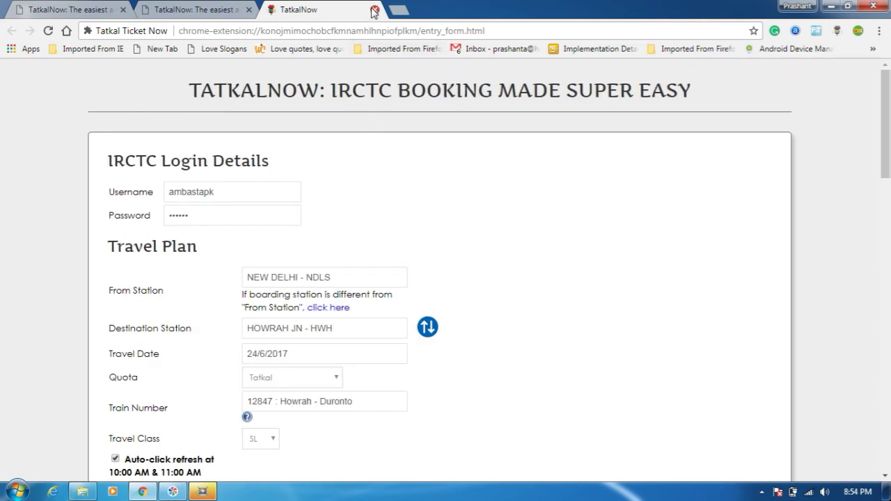
pyautogui.click(375, 10)
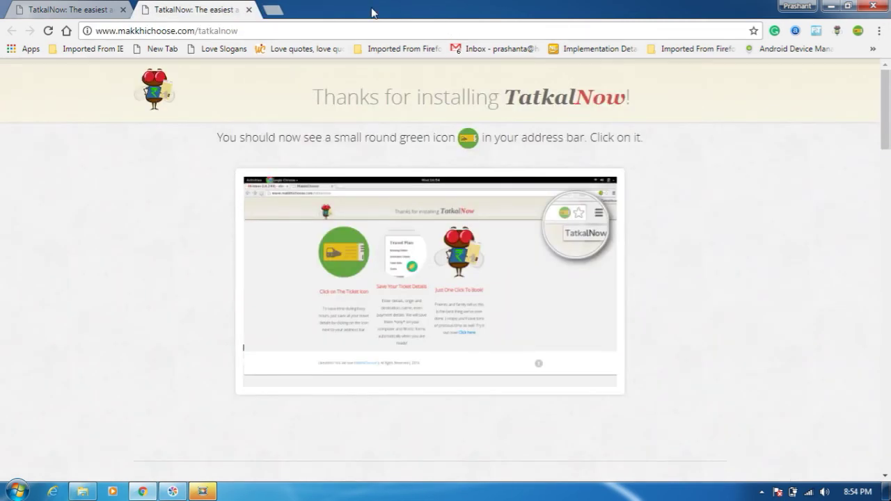
# Close the Thanks for installing tab and open Tatkal Ticket Now's Chrome Web Store page from the extension menu
pyautogui.click(249, 10)
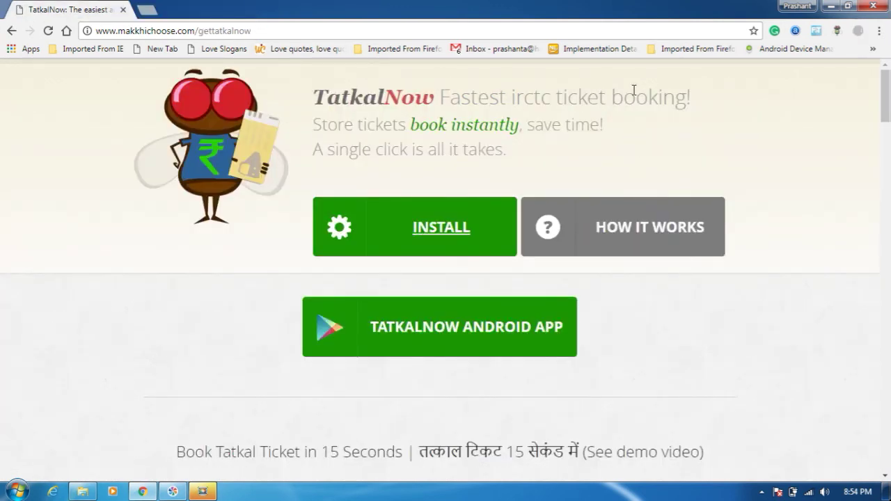
pyautogui.rightClick(860, 31)
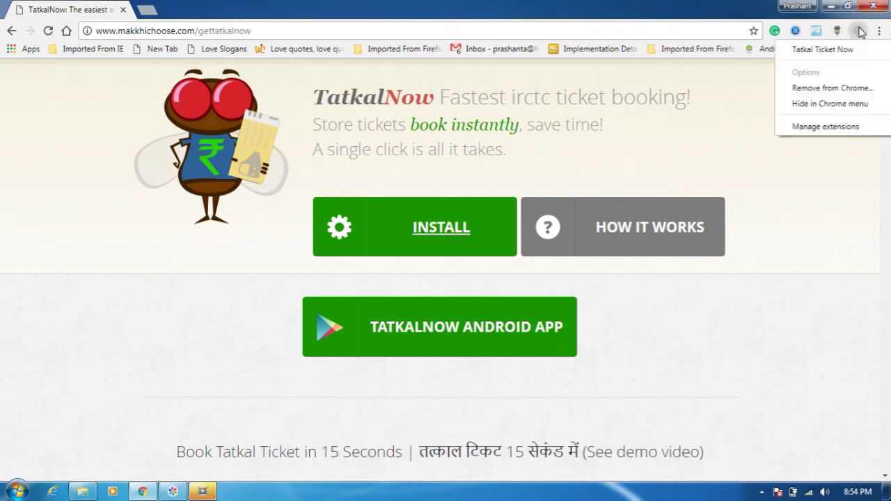
pyautogui.click(763, 133)
pyautogui.rightClick(859, 34)
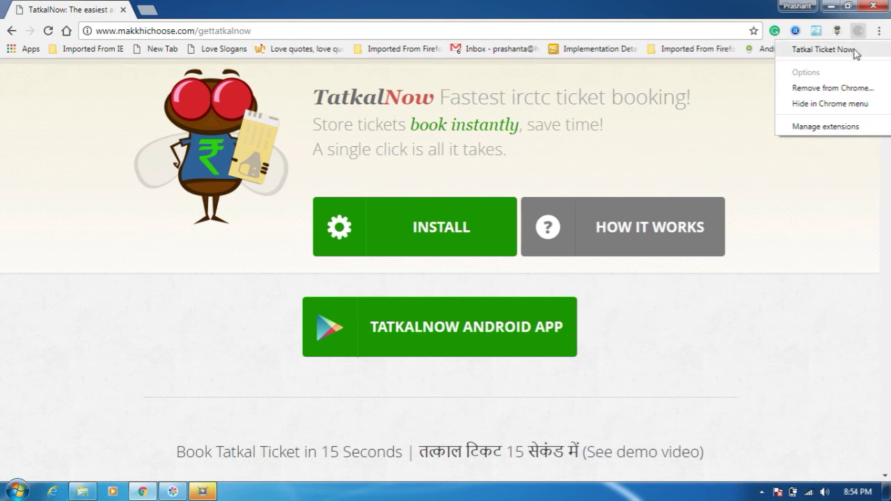
pyautogui.click(855, 50)
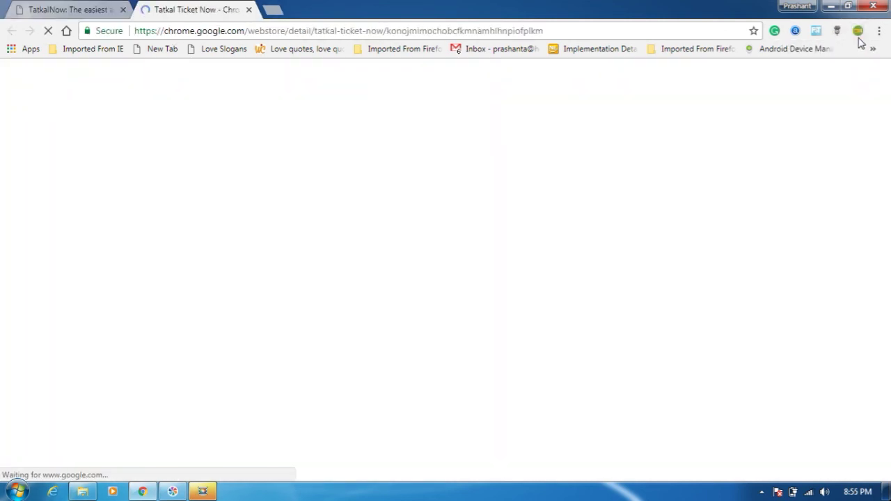
# Show the saved New Delhi–Howrah ticket for 24/6/2017 on train 12847 in the TatkalNow popup
pyautogui.click(858, 31)
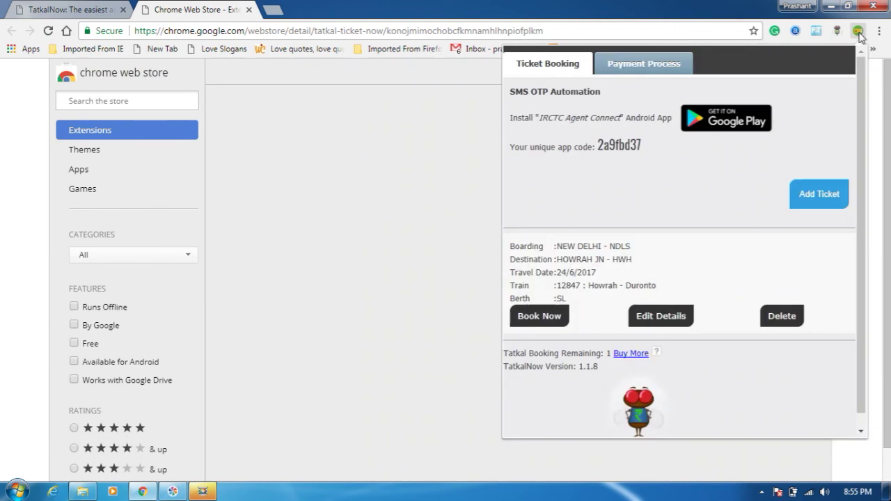